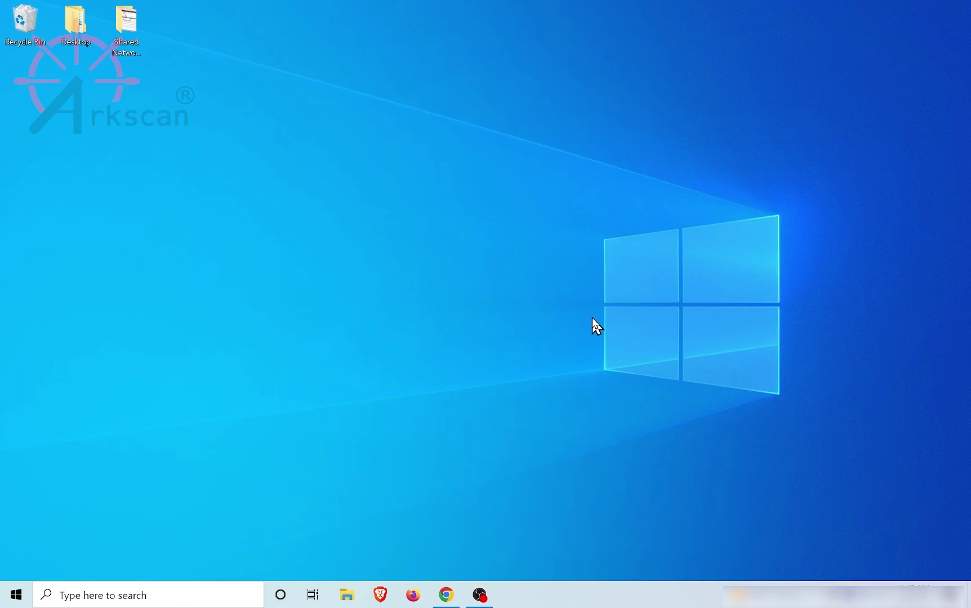
# On the Arkscan driver page, show the Windows WiFi setup steps and download DiagnosticTool.zip
pyautogui.click(446, 596)
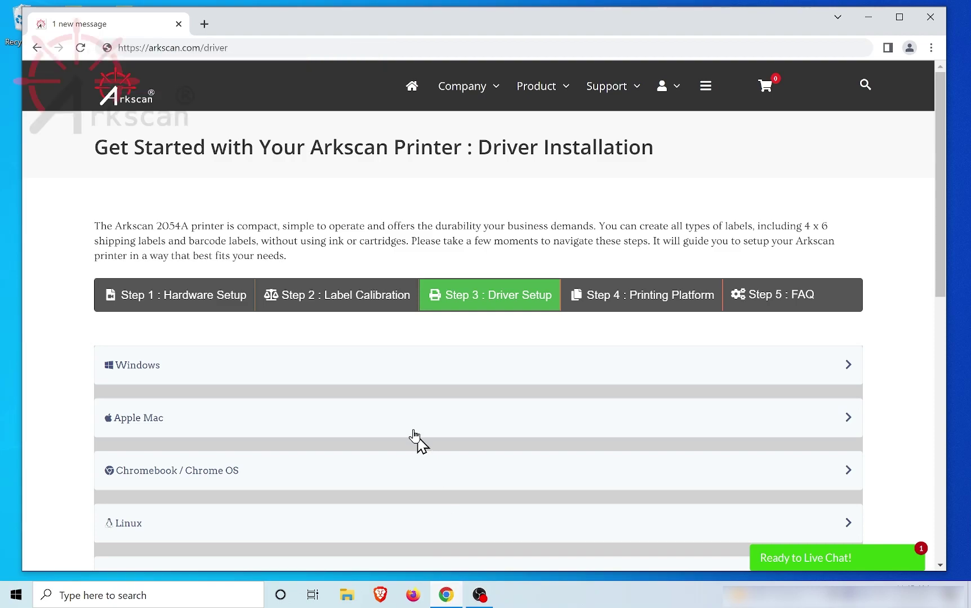
pyautogui.click(185, 374)
pyautogui.moveTo(944, 207); pyautogui.dragTo(946, 245)
pyautogui.click(217, 415)
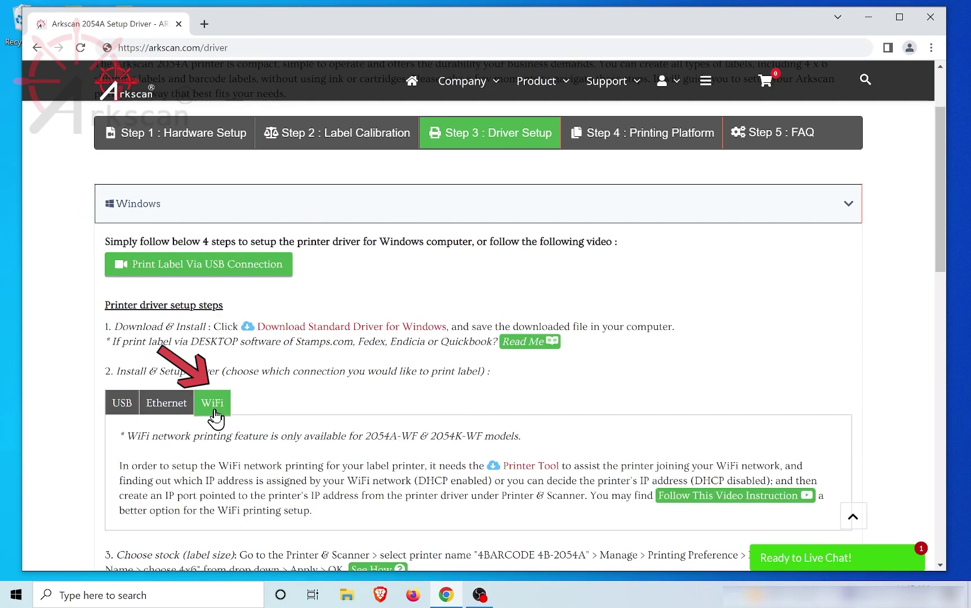
pyautogui.click(530, 473)
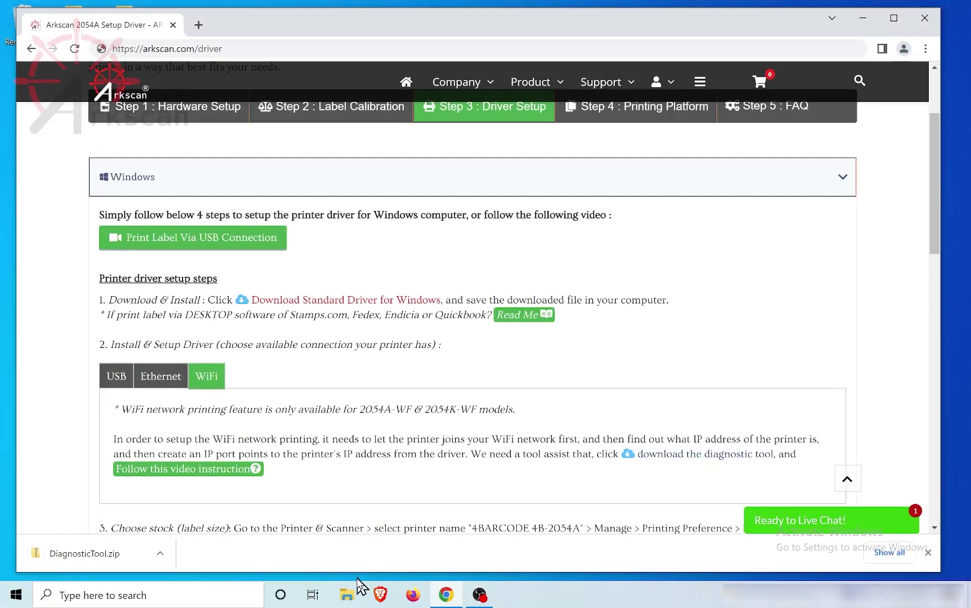
# Find DiagnosticTool.zip in Downloads and open it, then close those windows
pyautogui.click(346, 597)
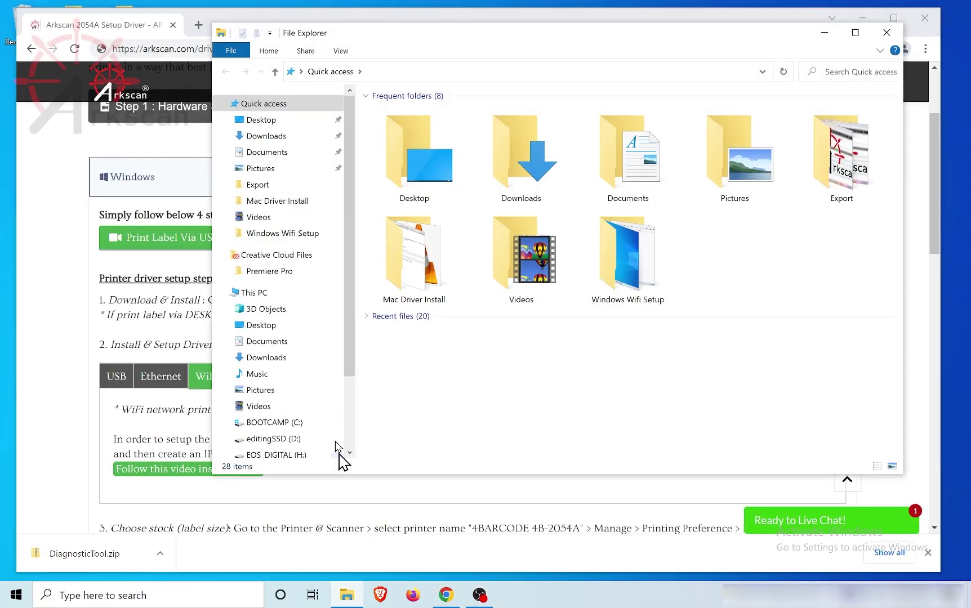
pyautogui.click(271, 360)
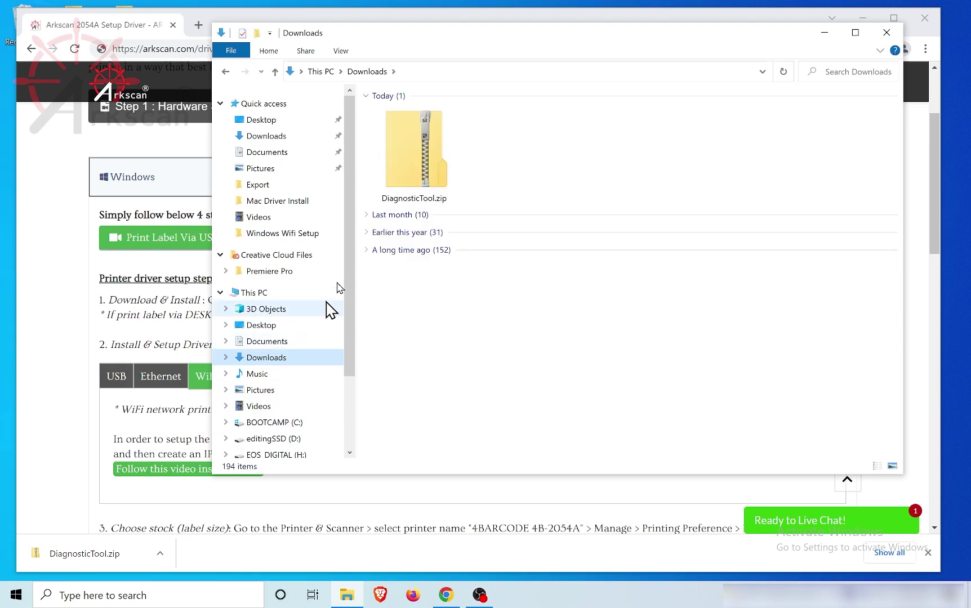
pyautogui.click(406, 167)
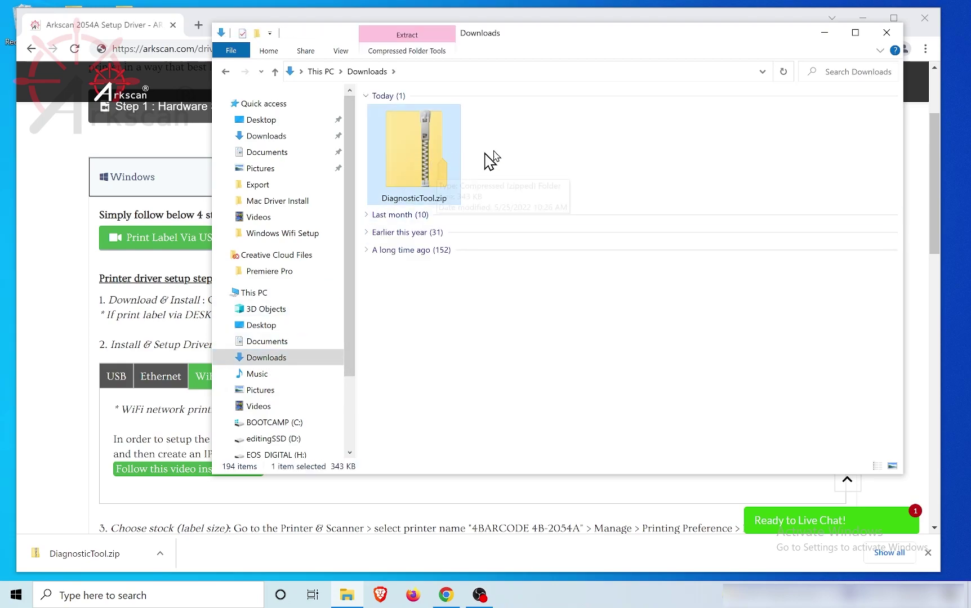
pyautogui.click(886, 33)
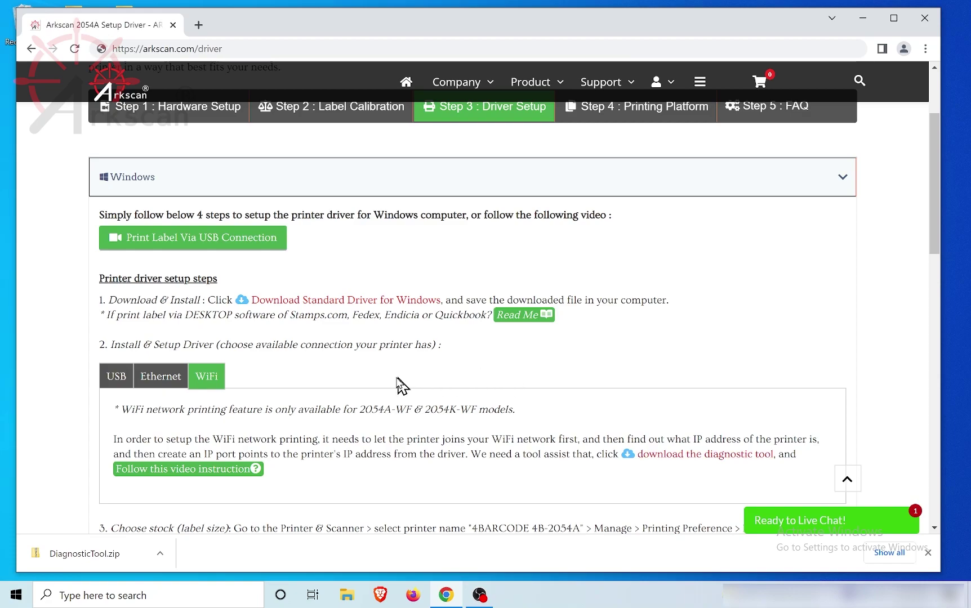
pyautogui.click(125, 552)
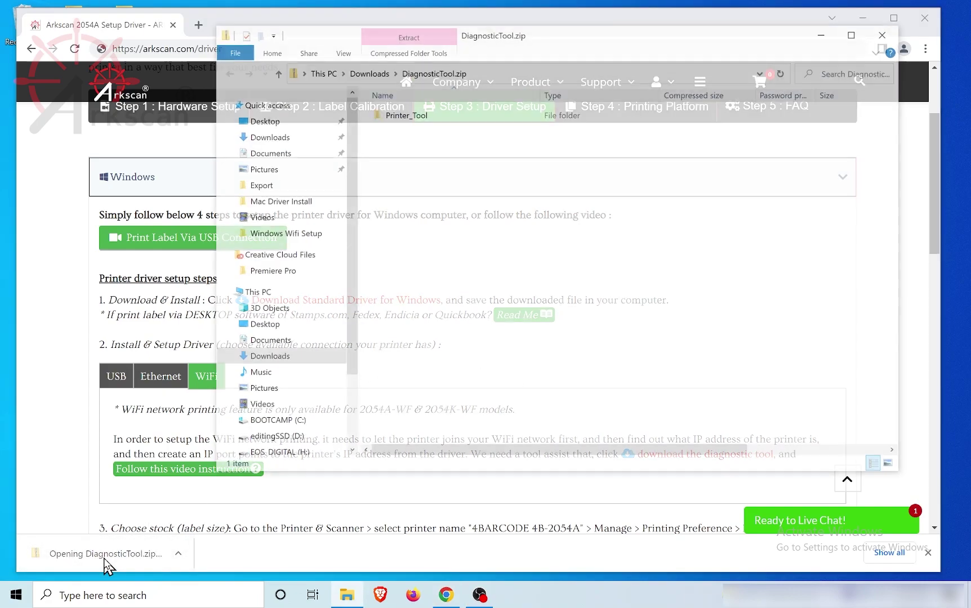
pyautogui.click(825, 33)
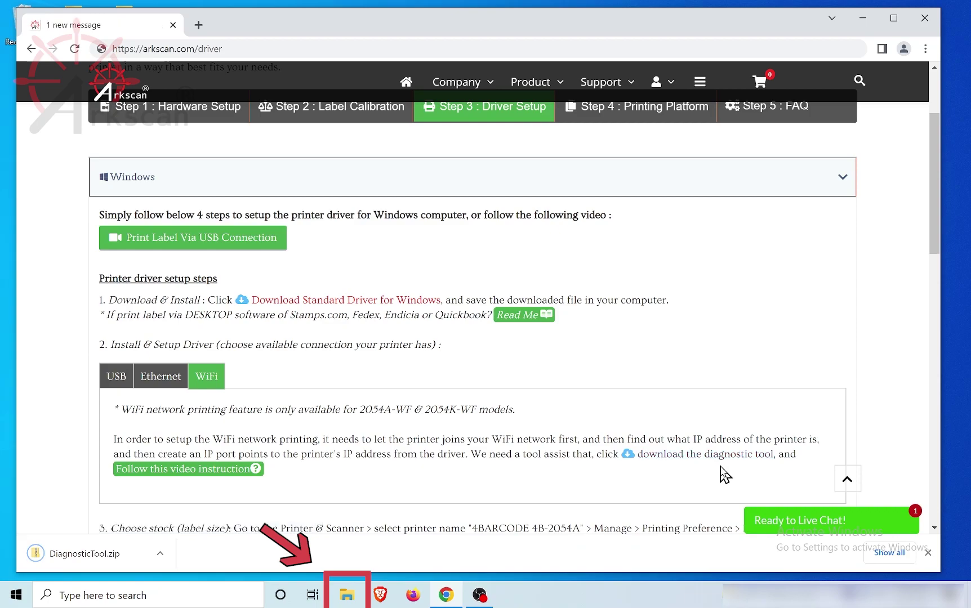
# Reopen Downloads in a new File Explorer window and open DiagnosticTool.zip to view Printer_Tool
pyautogui.click(345, 597)
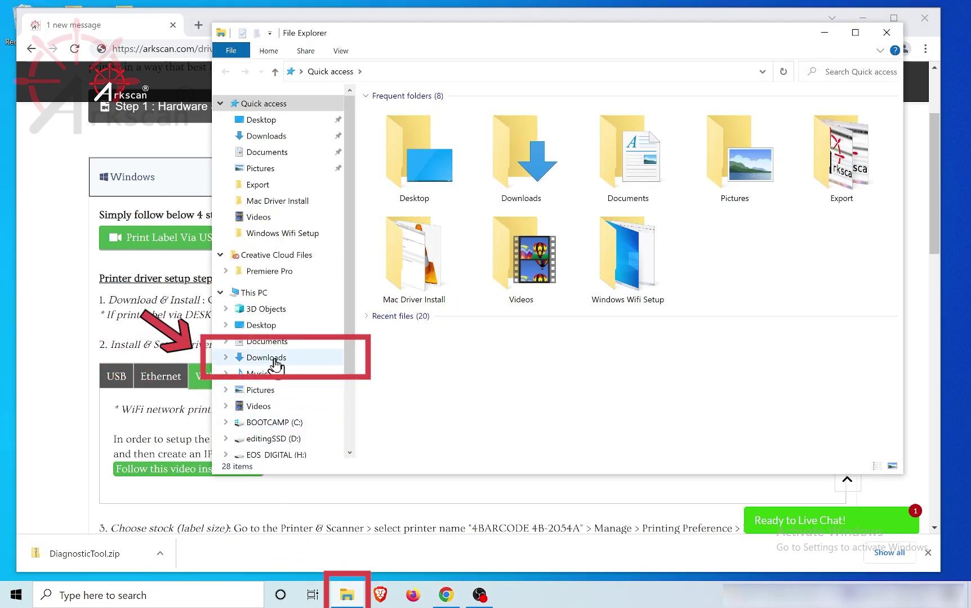
pyautogui.click(274, 361)
pyautogui.click(414, 163)
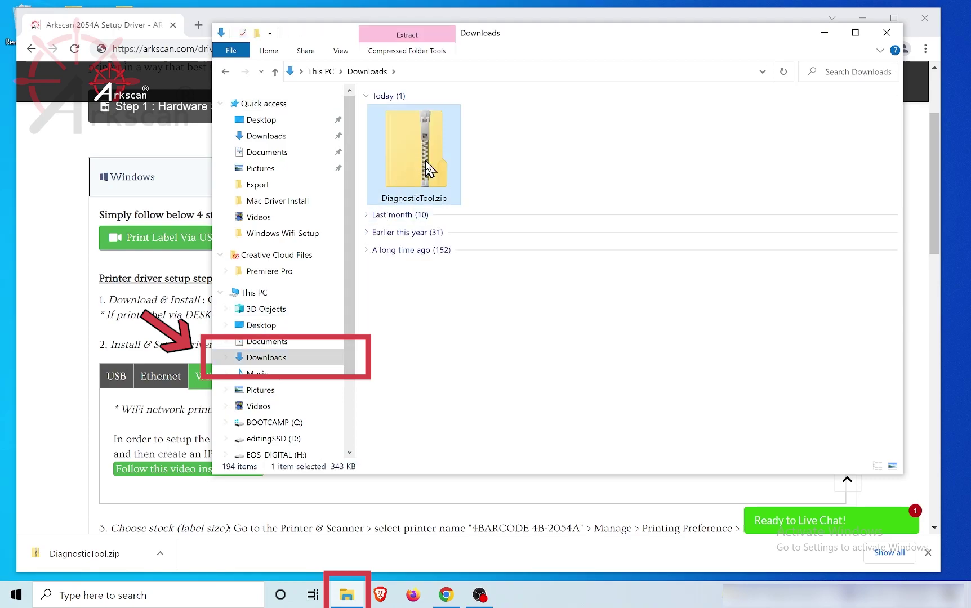
pyautogui.doubleClick(429, 168)
# Copy the Printer_Tool folder from the zip onto the desktop, then launch its PrinterTool.exe
pyautogui.click(863, 18)
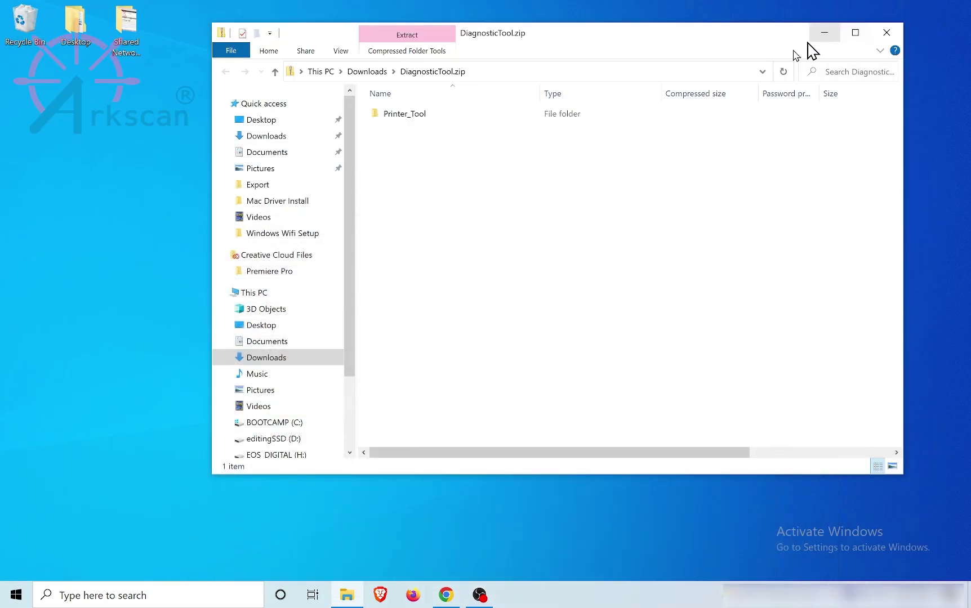
pyautogui.moveTo(606, 52); pyautogui.dragTo(498, 110)
pyautogui.click(306, 188)
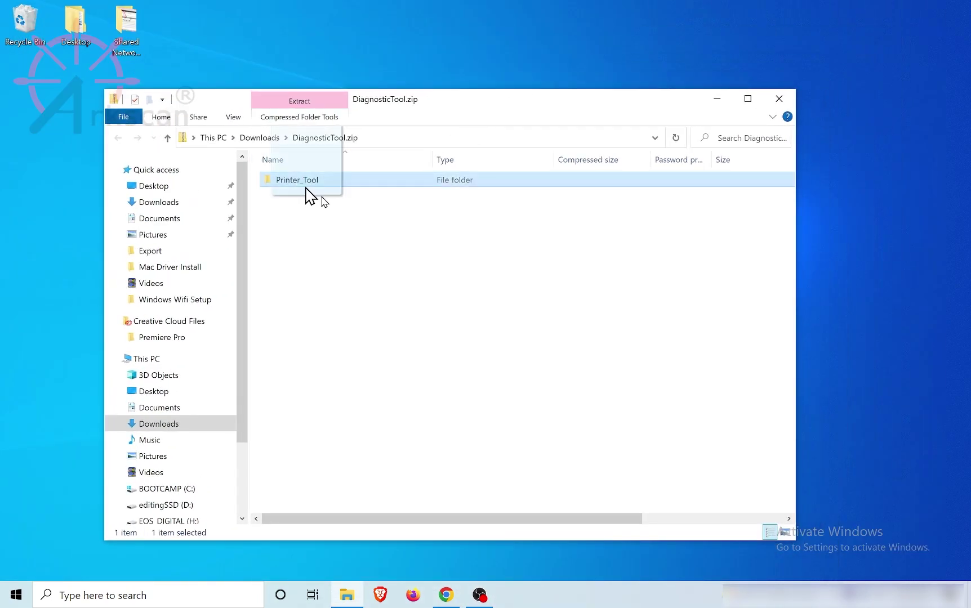
pyautogui.moveTo(305, 188); pyautogui.dragTo(839, 347)
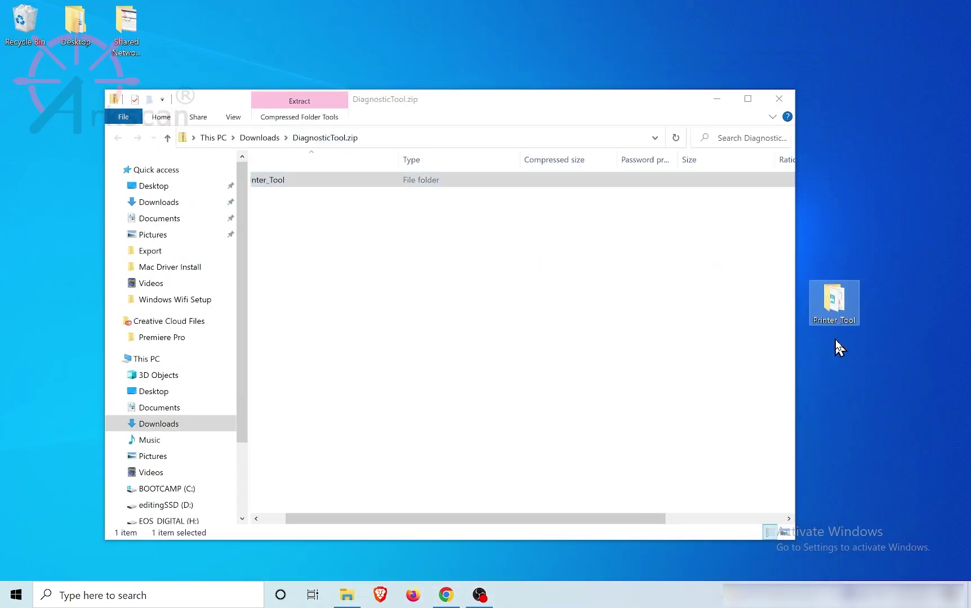
pyautogui.click(780, 100)
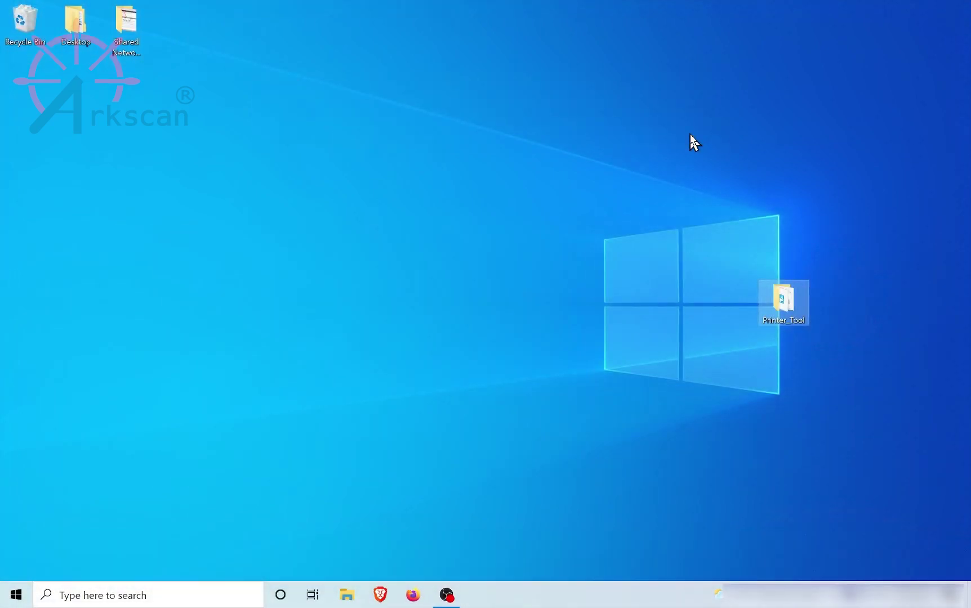
pyautogui.doubleClick(786, 312)
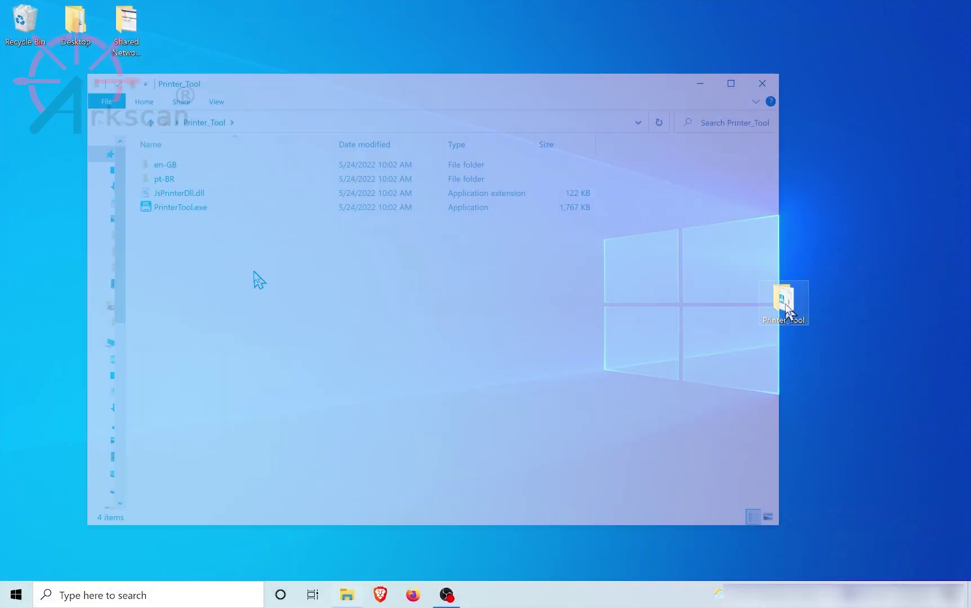
pyautogui.doubleClick(197, 209)
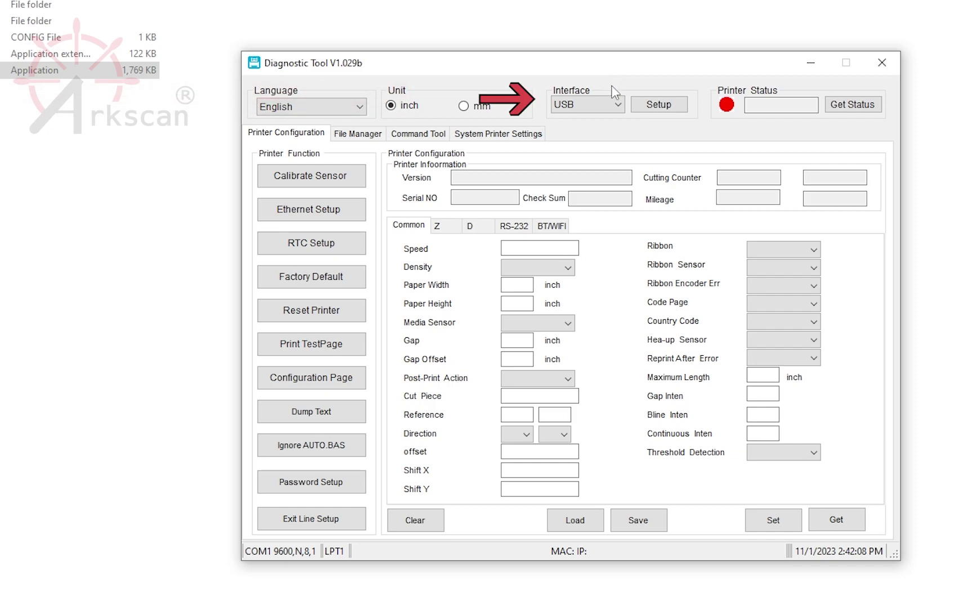
# Select USB as the interface and get the printer status until it shows Standby
pyautogui.click(618, 105)
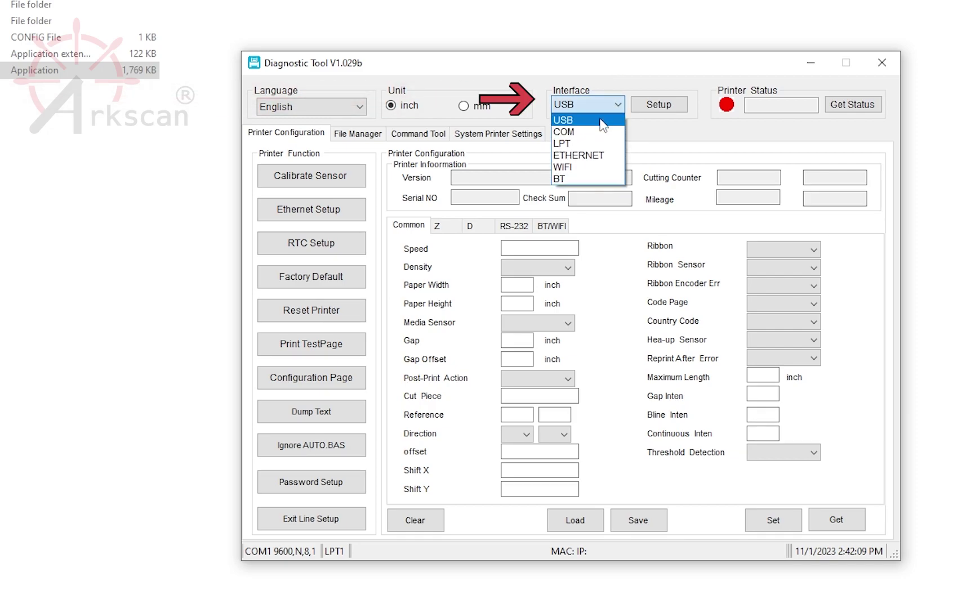
pyautogui.click(600, 121)
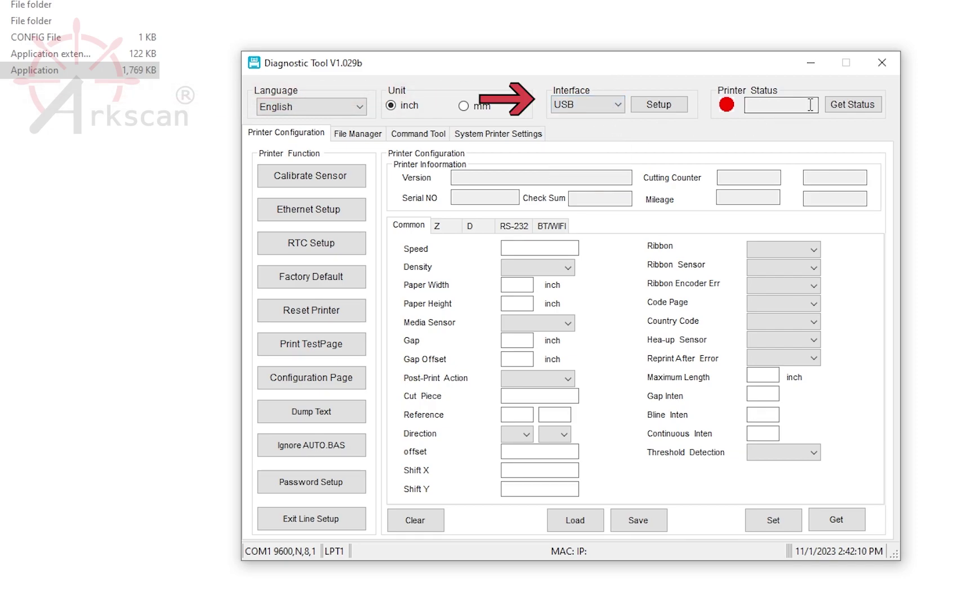
pyautogui.click(850, 107)
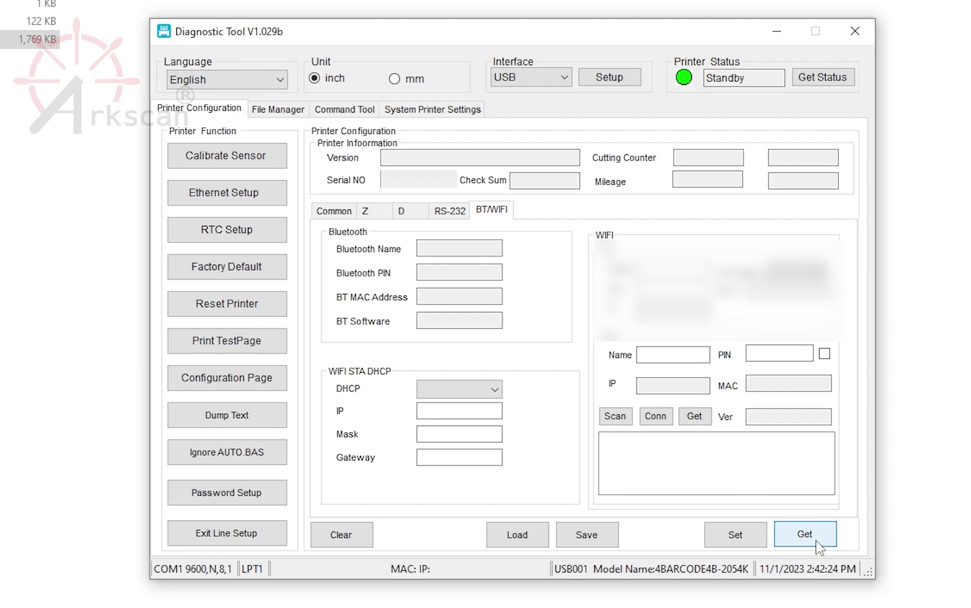
# Read the printer's Wi-Fi settings, switch WiFi STA DHCP from OFF to ON, and send it
pyautogui.click(816, 541)
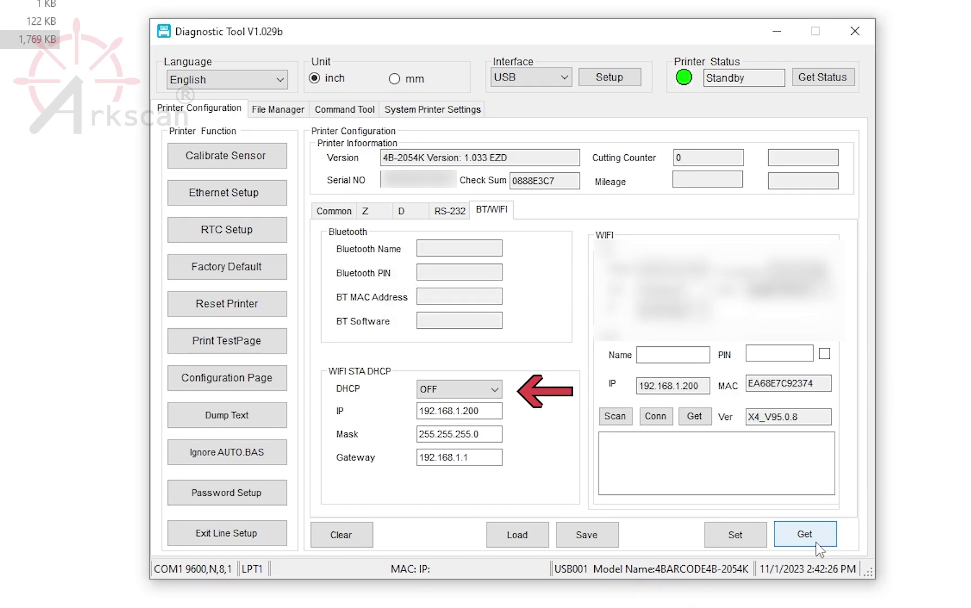
pyautogui.click(483, 396)
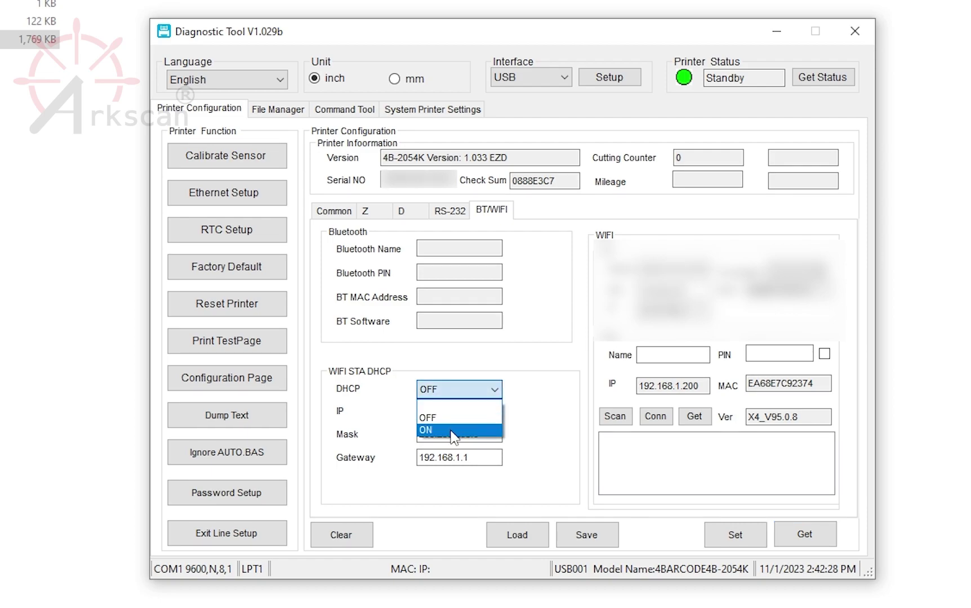
pyautogui.click(452, 431)
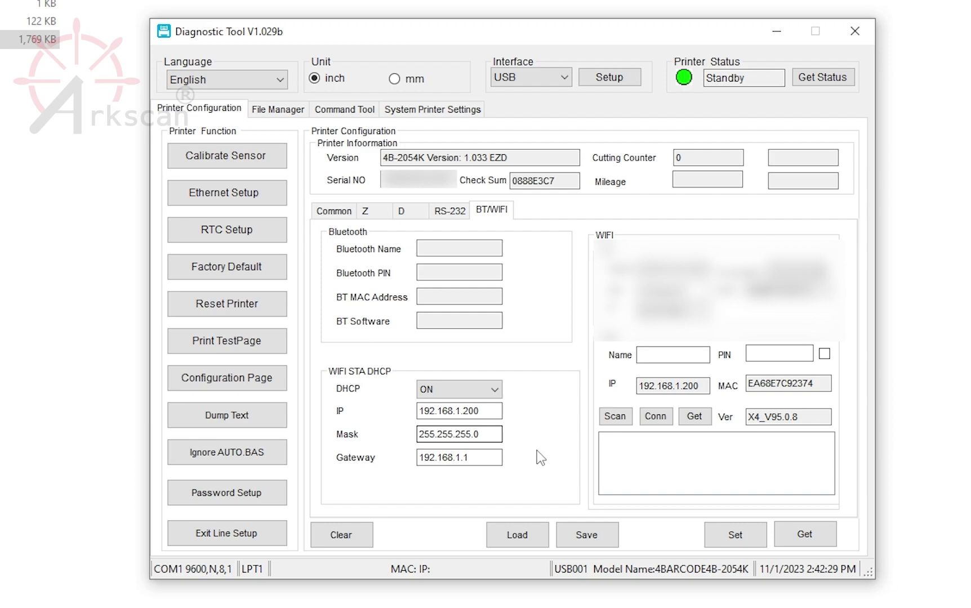
pyautogui.click(758, 540)
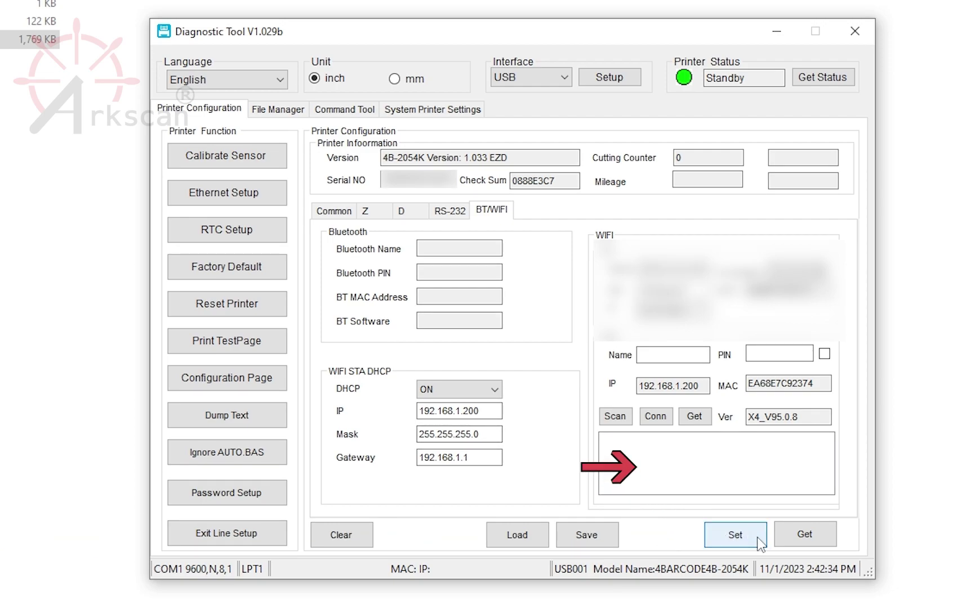
# Scan for Wi-Fi networks until WiFi_Name appears with signal -82
pyautogui.click(624, 420)
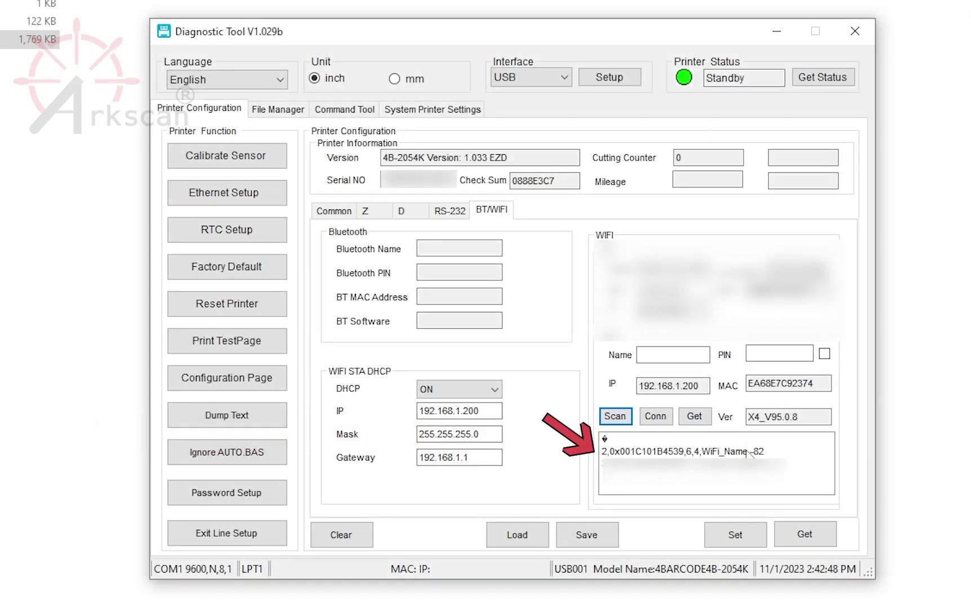
# Select WiFi_Name, enter the Wi-Fi password in the PIN box, and reveal it to verify
pyautogui.click(761, 452)
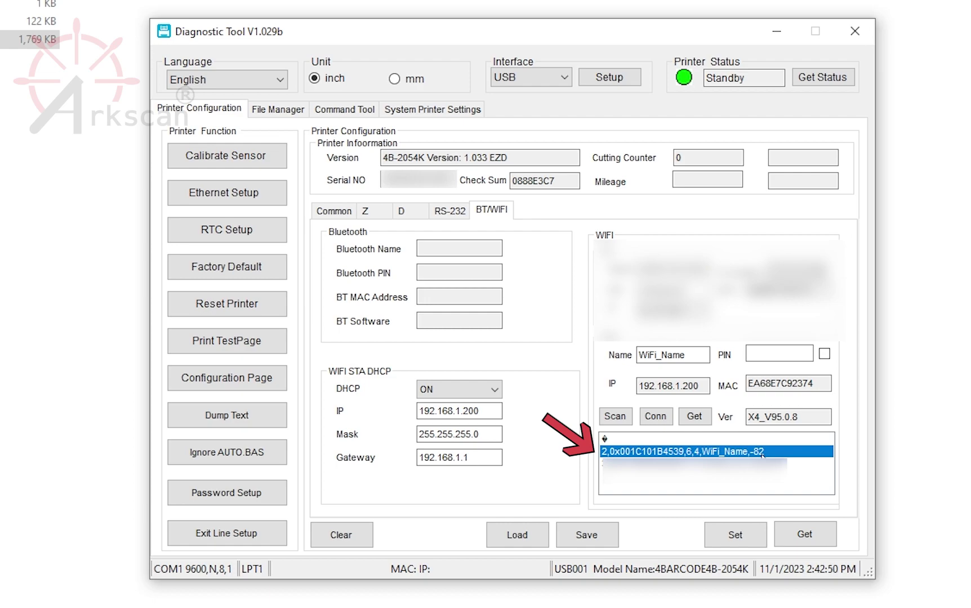
pyautogui.click(768, 353)
pyautogui.write('******')
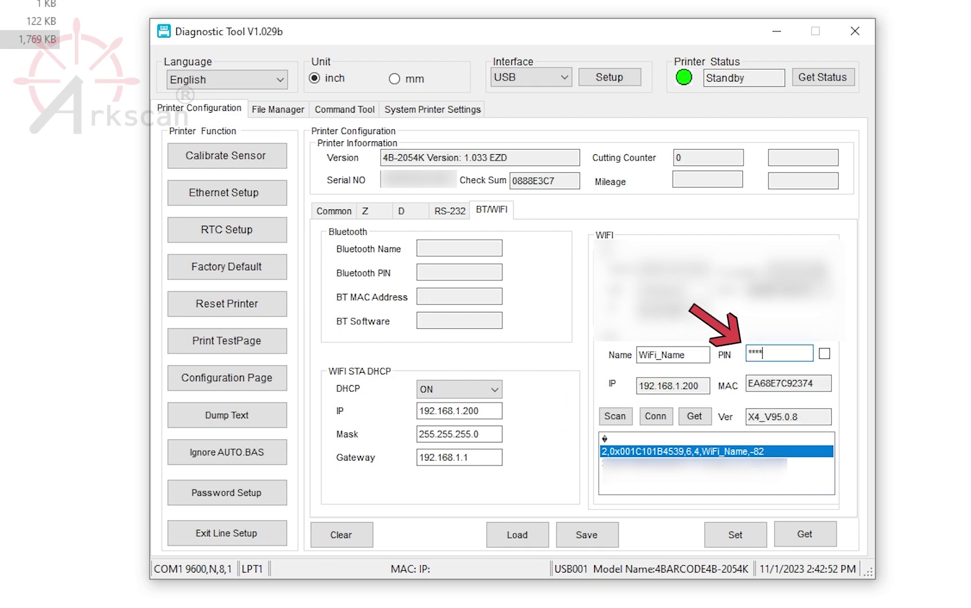
pyautogui.write('*****')
pyautogui.click(824, 354)
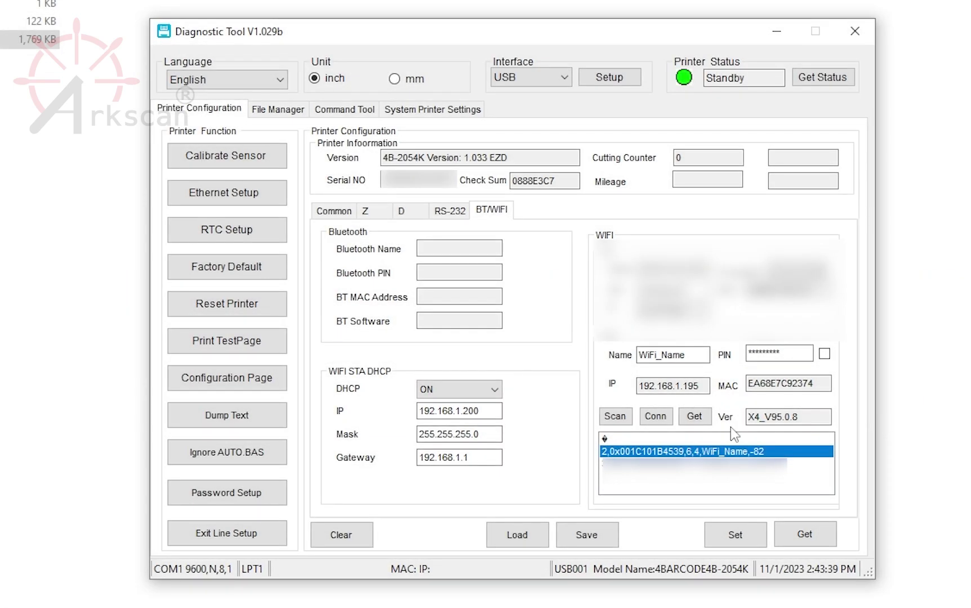
# Replace static IP 192.168.1.200 with the current address 192.168.1.195 and set DHCP OFF
pyautogui.moveTo(700, 386); pyautogui.dragTo(625, 386)
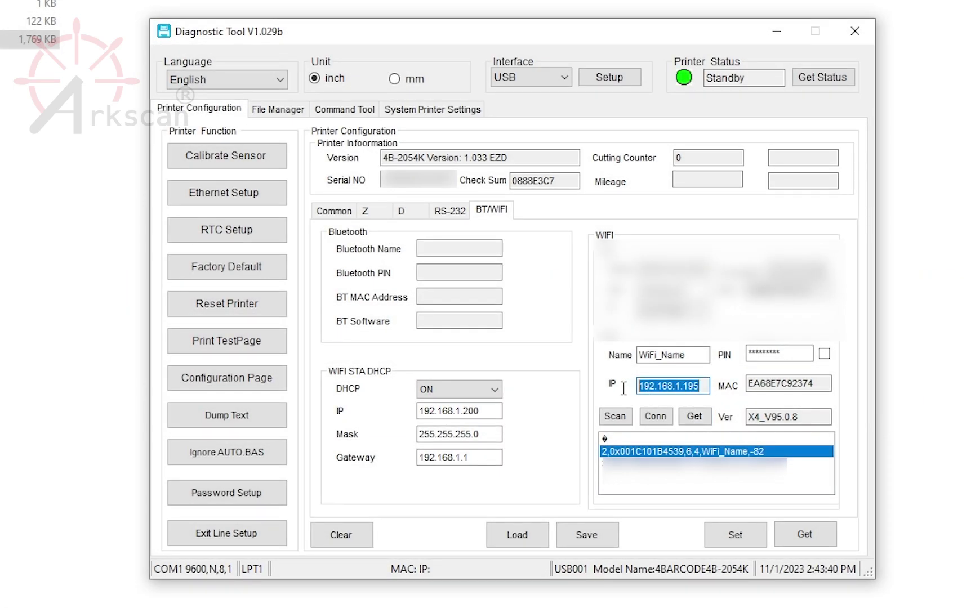
pyautogui.rightClick(650, 393)
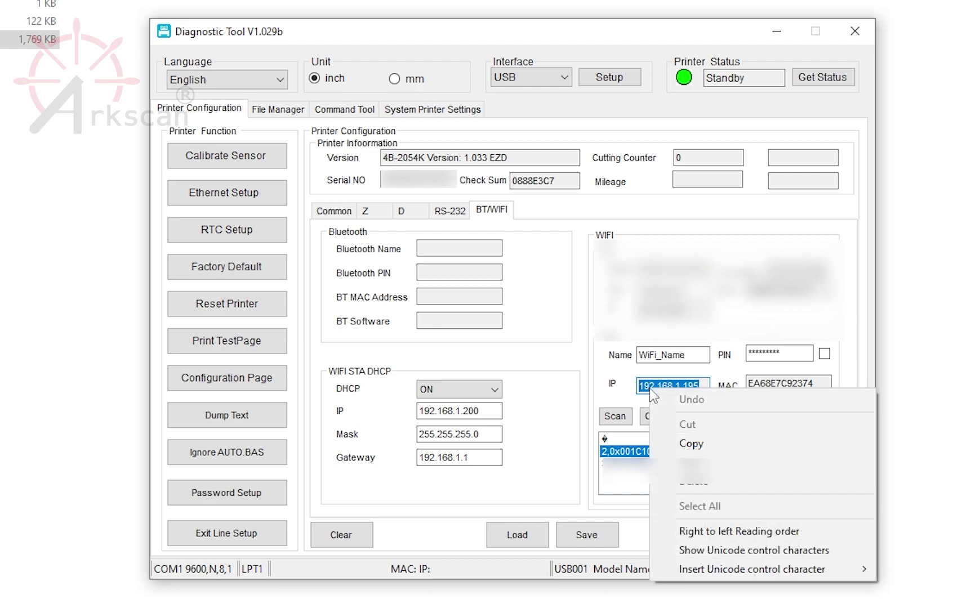
pyautogui.click(693, 444)
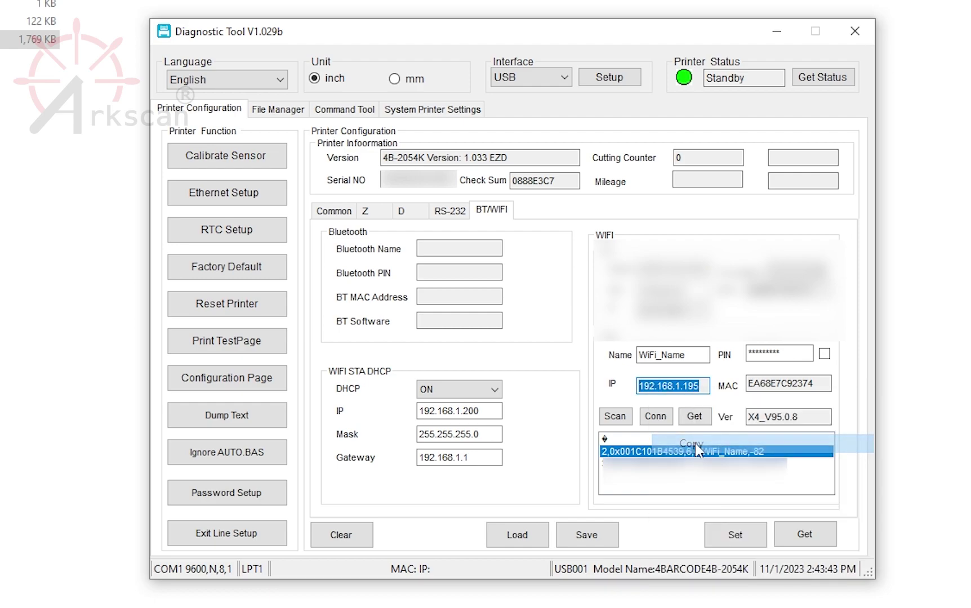
pyautogui.click(489, 413)
pyautogui.moveTo(489, 415); pyautogui.dragTo(398, 417)
pyautogui.rightClick(447, 415)
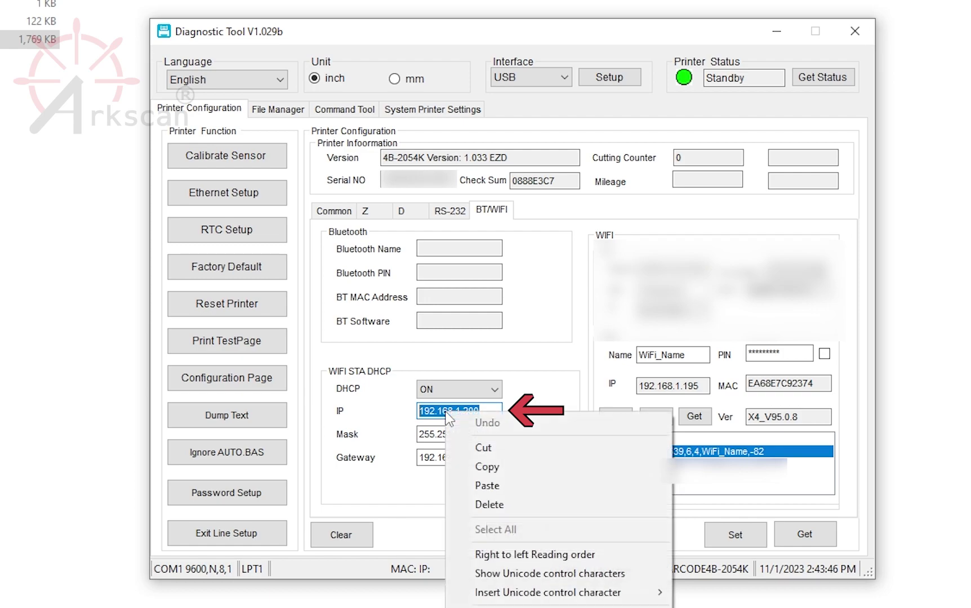
pyautogui.click(520, 492)
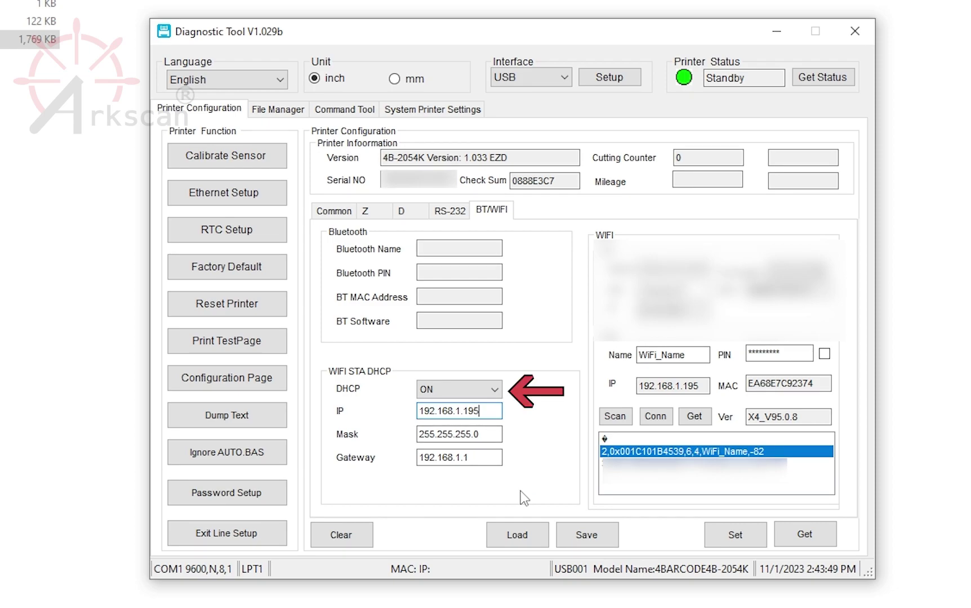
pyautogui.click(493, 390)
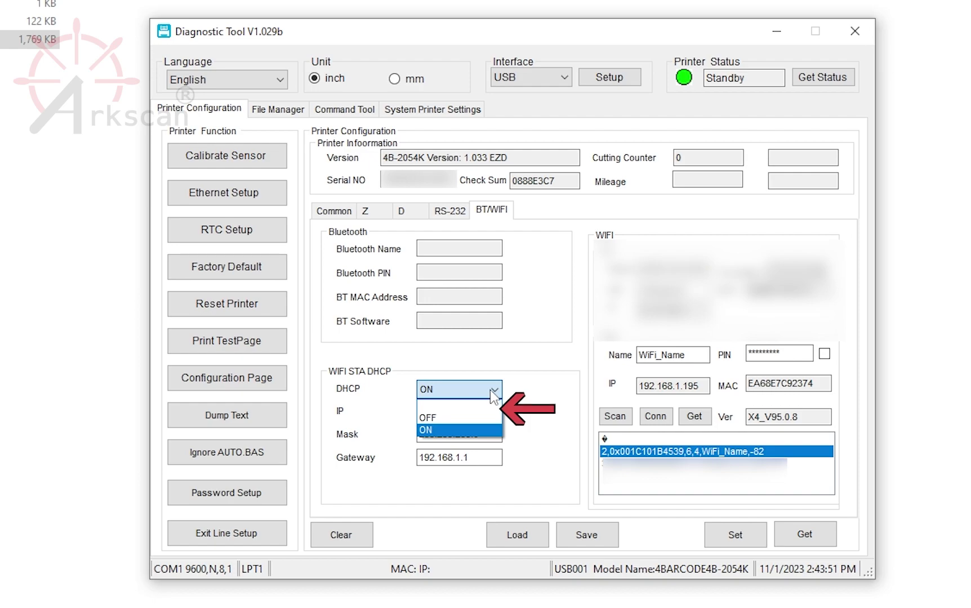
pyautogui.click(477, 418)
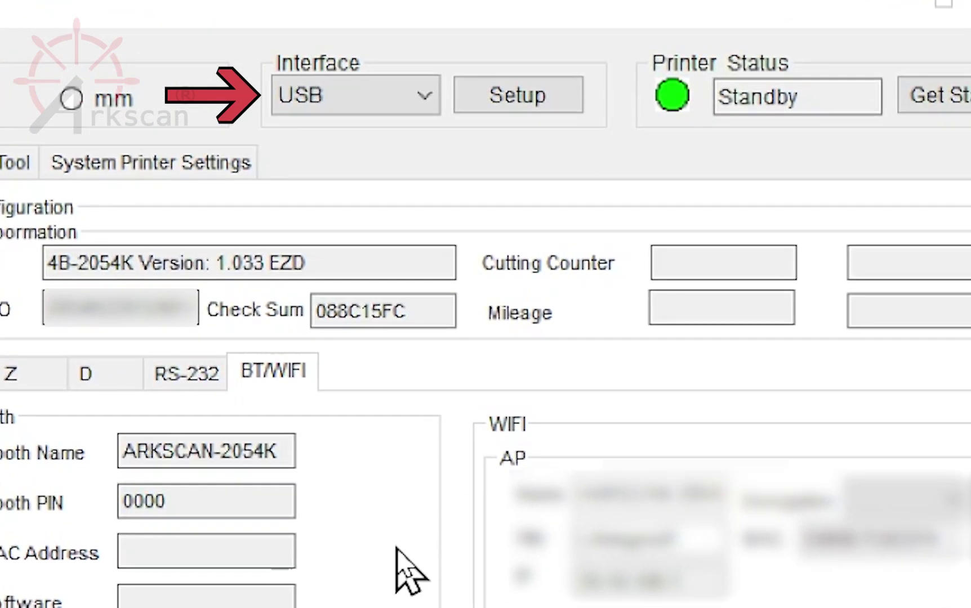
# Switch the interface to WIFI, discover the printer at 192.168.1.195 in TCP/IP Setup, then close Diagnostic Tool
pyautogui.click(485, 86)
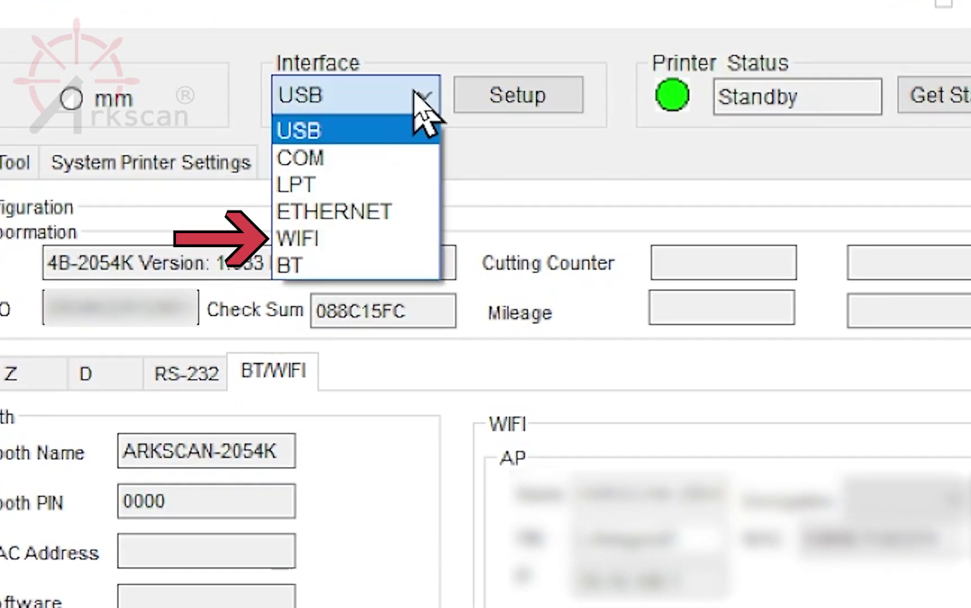
pyautogui.click(325, 237)
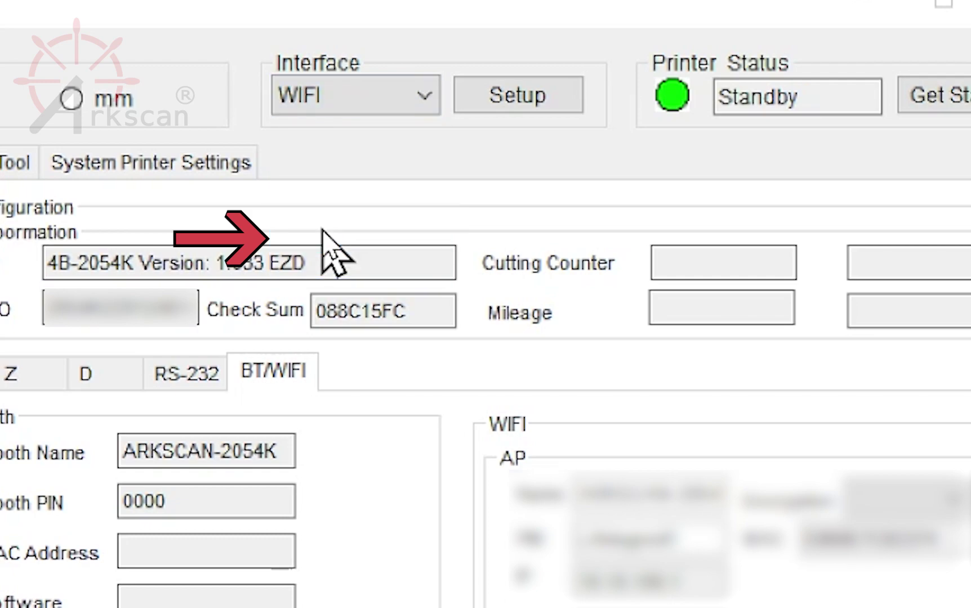
pyautogui.click(549, 102)
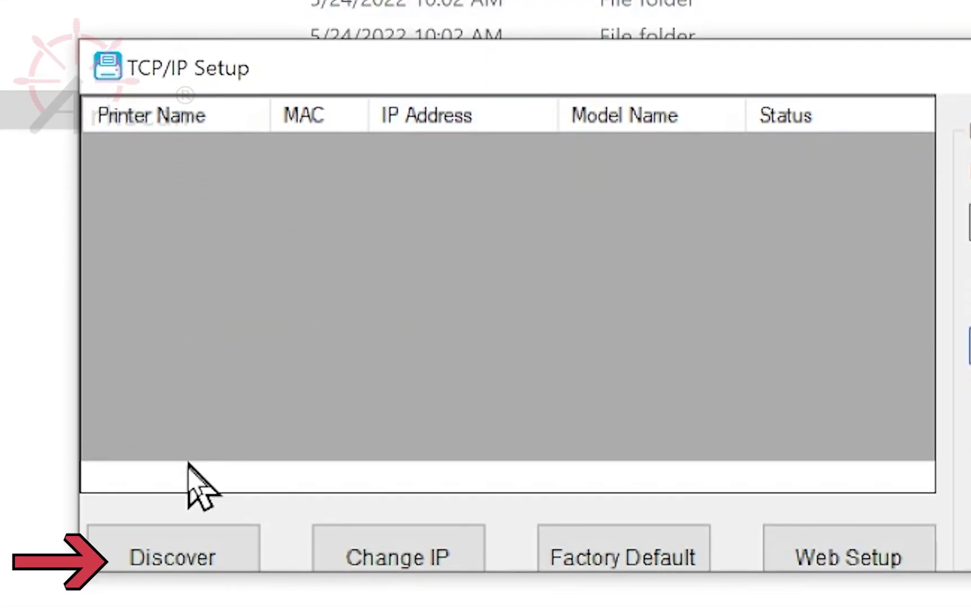
pyautogui.click(175, 544)
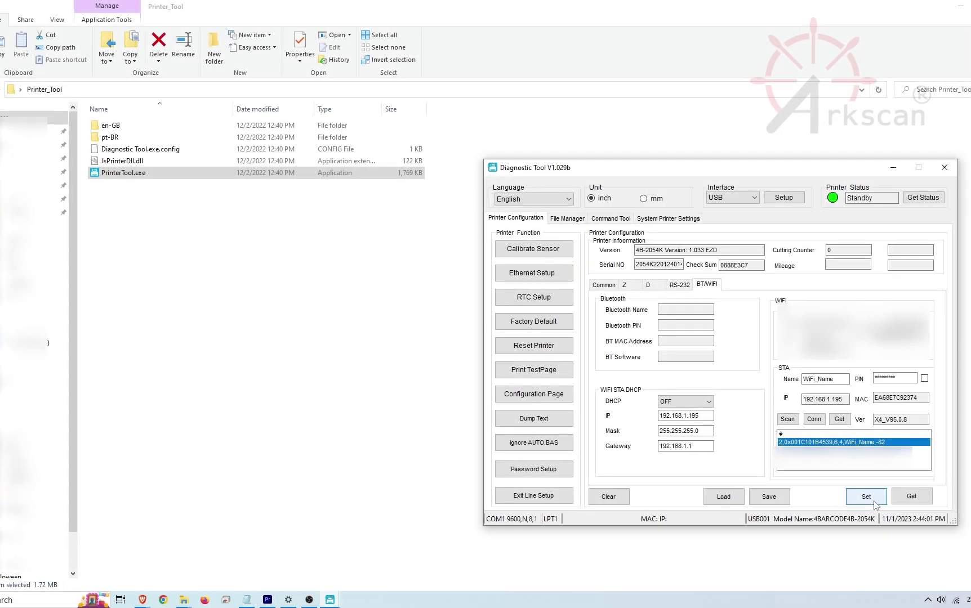
pyautogui.click(944, 168)
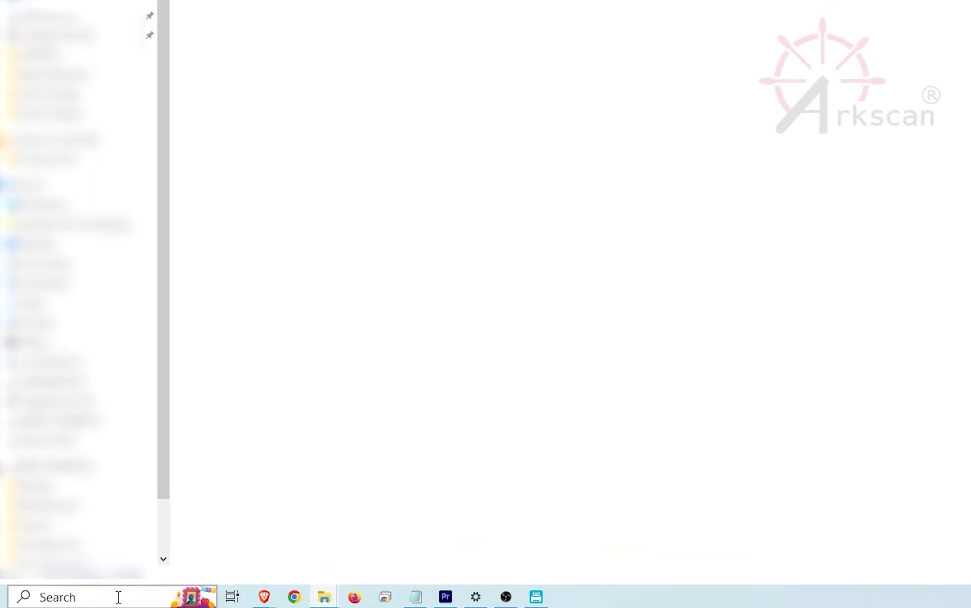
# Search 'printers' and, in Arkscan 2054K WIFI's printer properties, start adding a new port
pyautogui.click(40, 600)
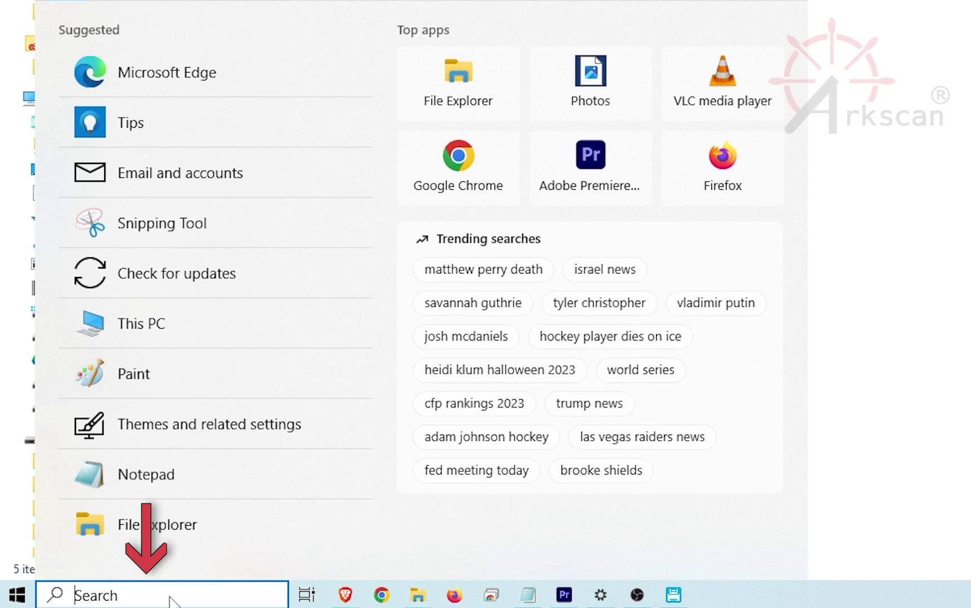
pyautogui.write('pr')
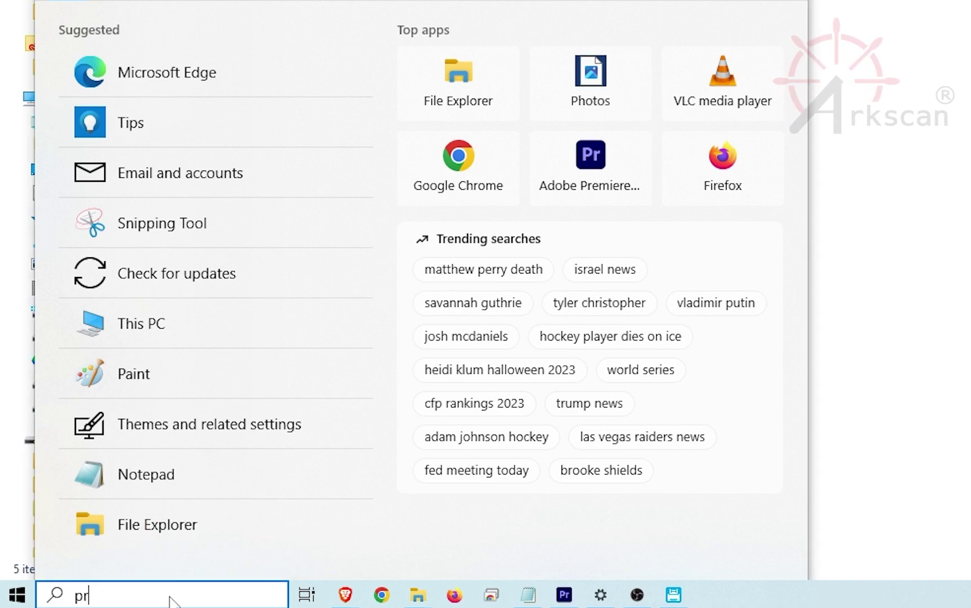
pyautogui.write('inters')
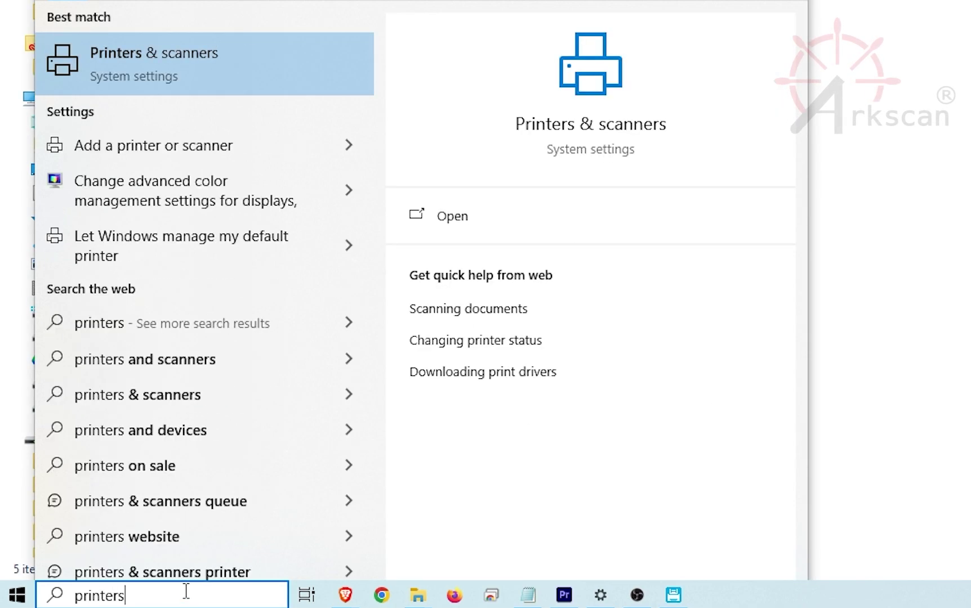
pyautogui.click(283, 76)
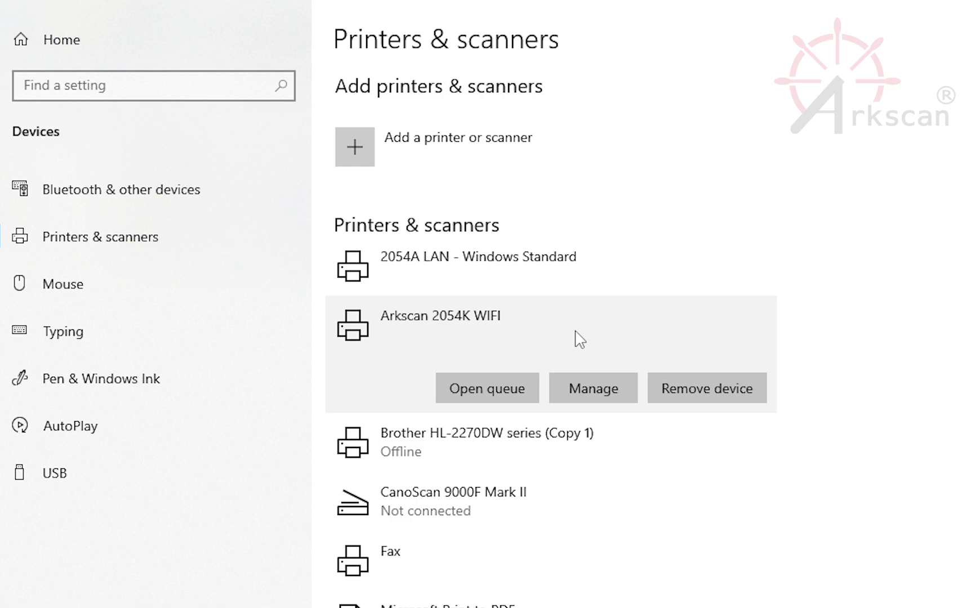
pyautogui.click(613, 395)
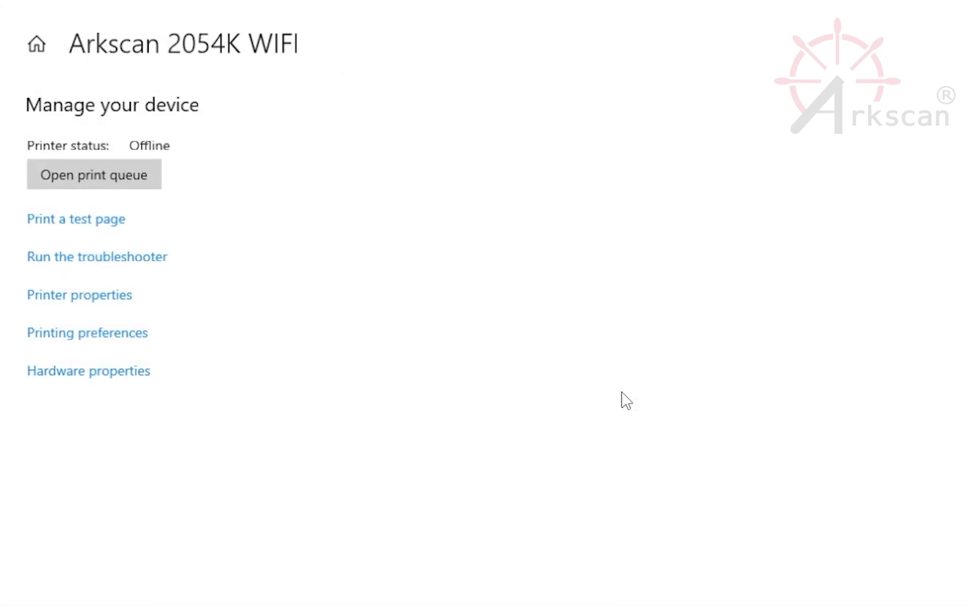
pyautogui.click(117, 295)
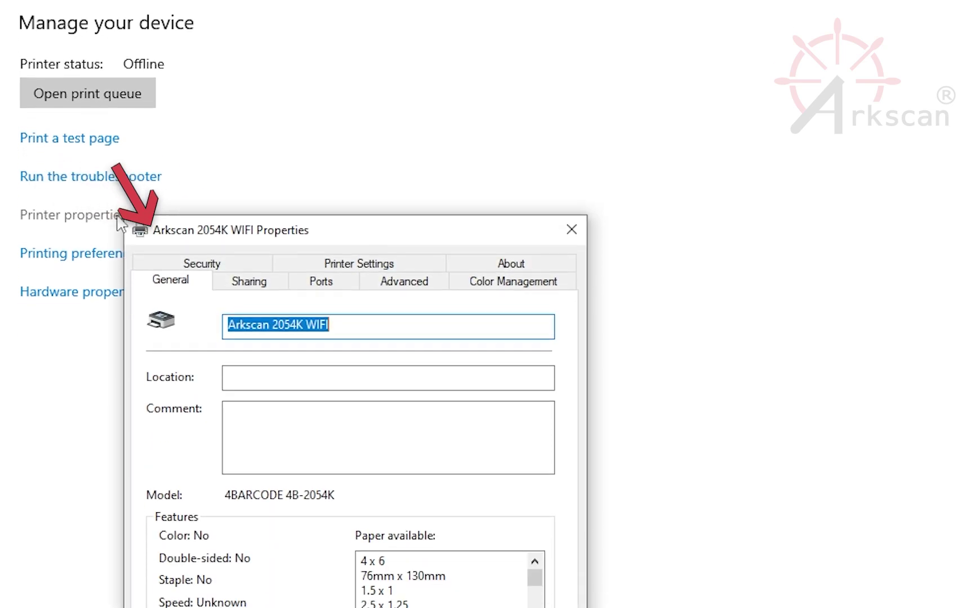
pyautogui.click(339, 128)
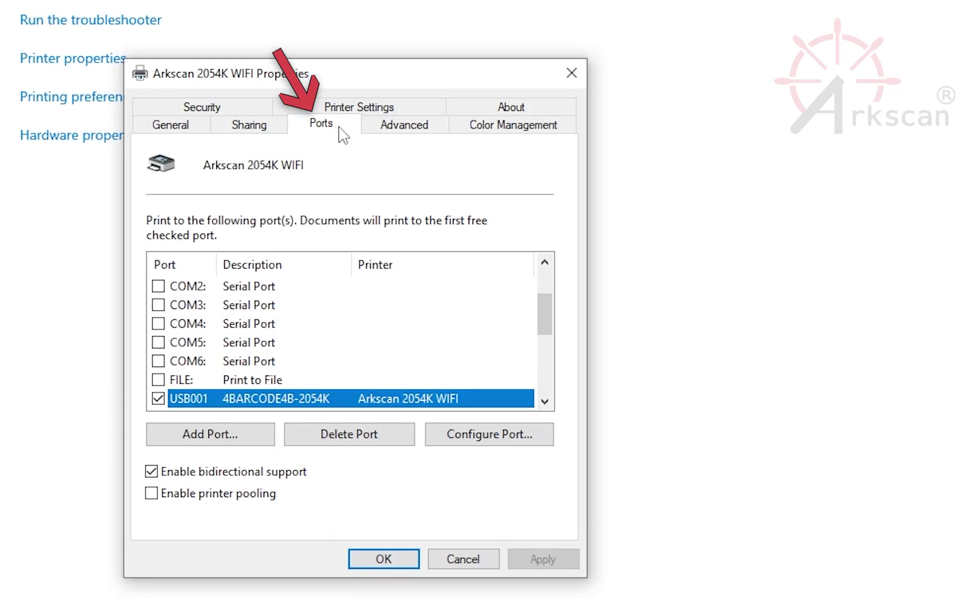
pyautogui.click(264, 444)
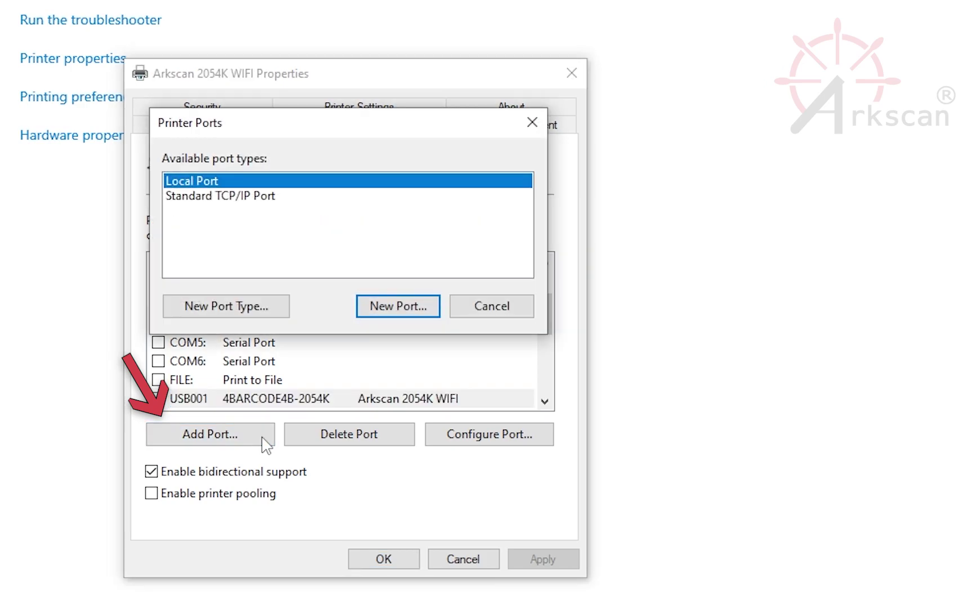
# Start a new Standard TCP/IP port and paste 192.168.1.195 as its IP address
pyautogui.click(281, 197)
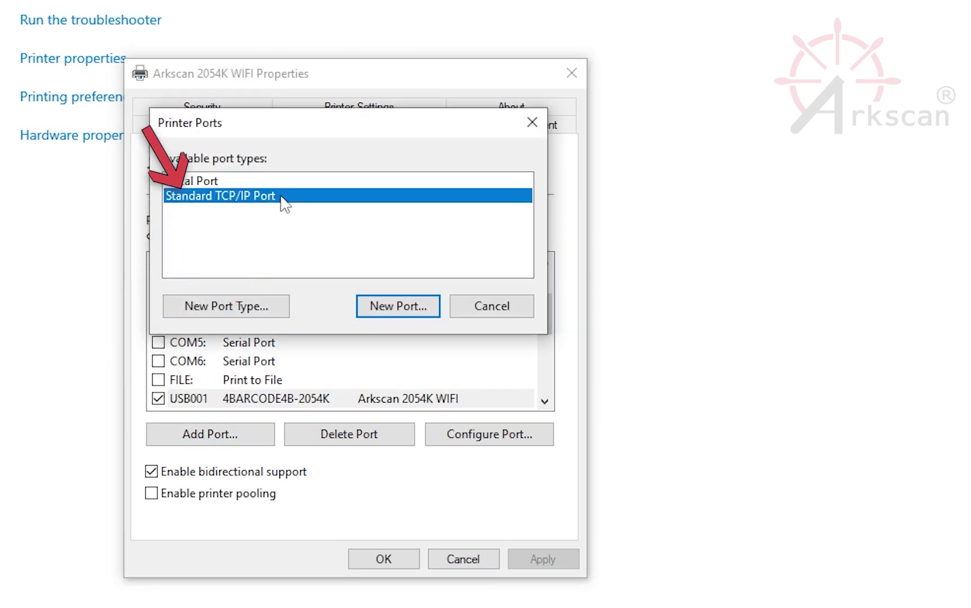
pyautogui.click(433, 315)
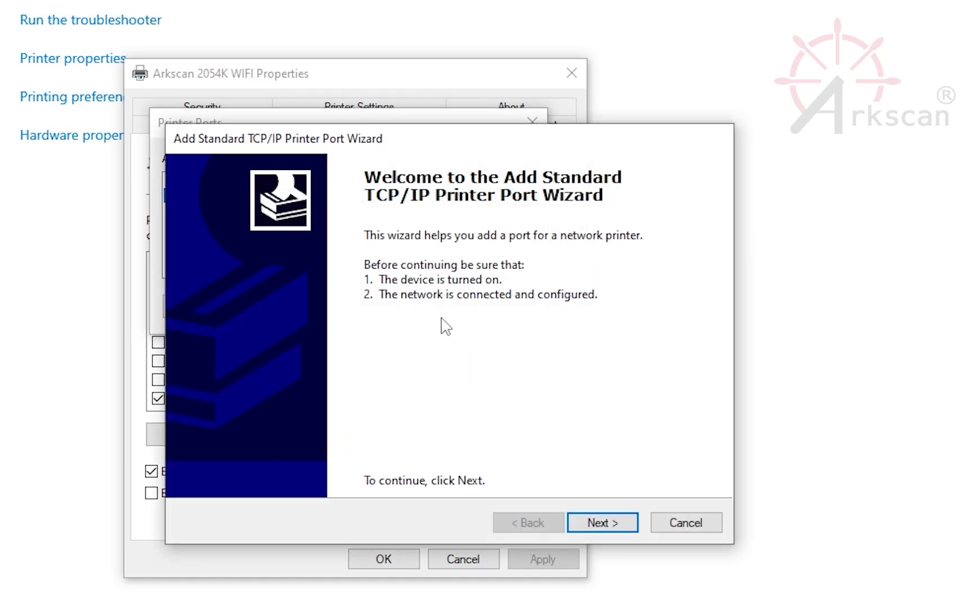
pyautogui.click(634, 529)
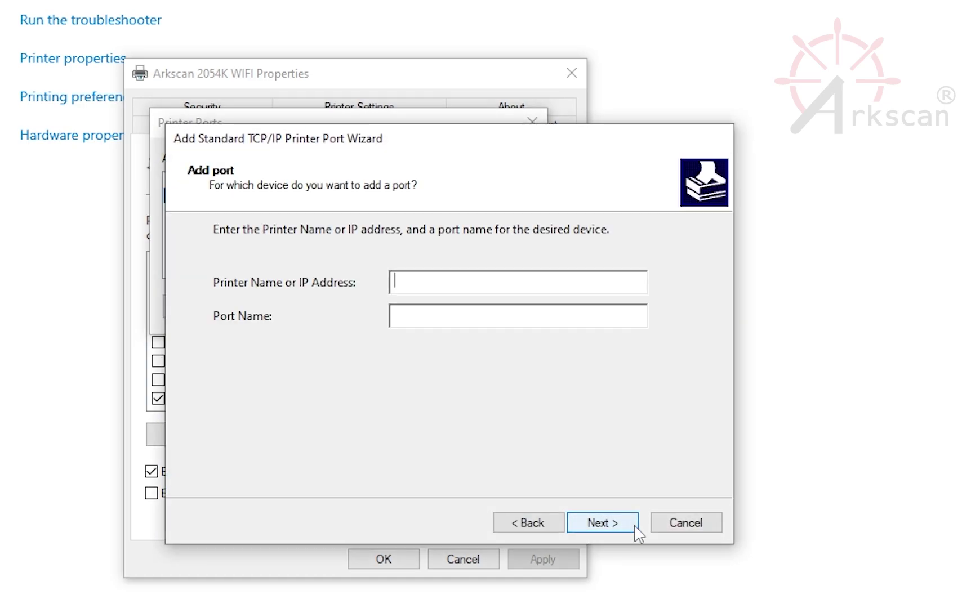
pyautogui.rightClick(440, 280)
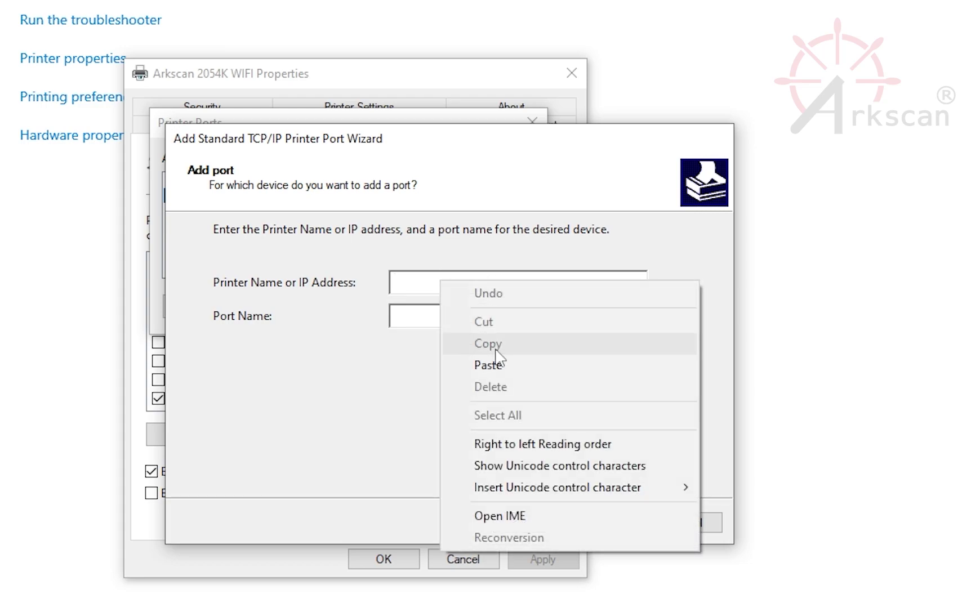
pyautogui.click(513, 365)
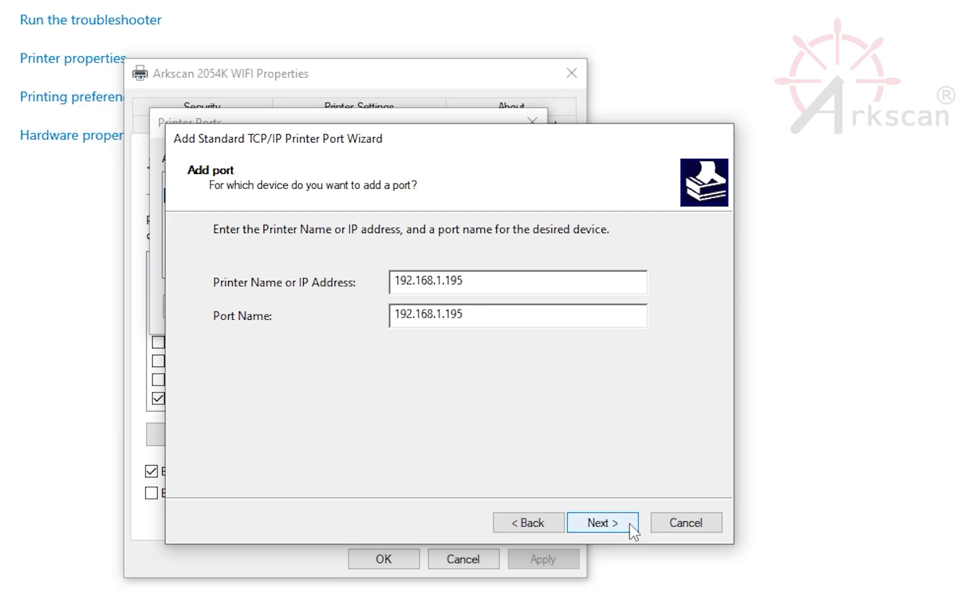
# Finish the new port with the Generic Network Card device type and close Printer Ports
pyautogui.click(602, 522)
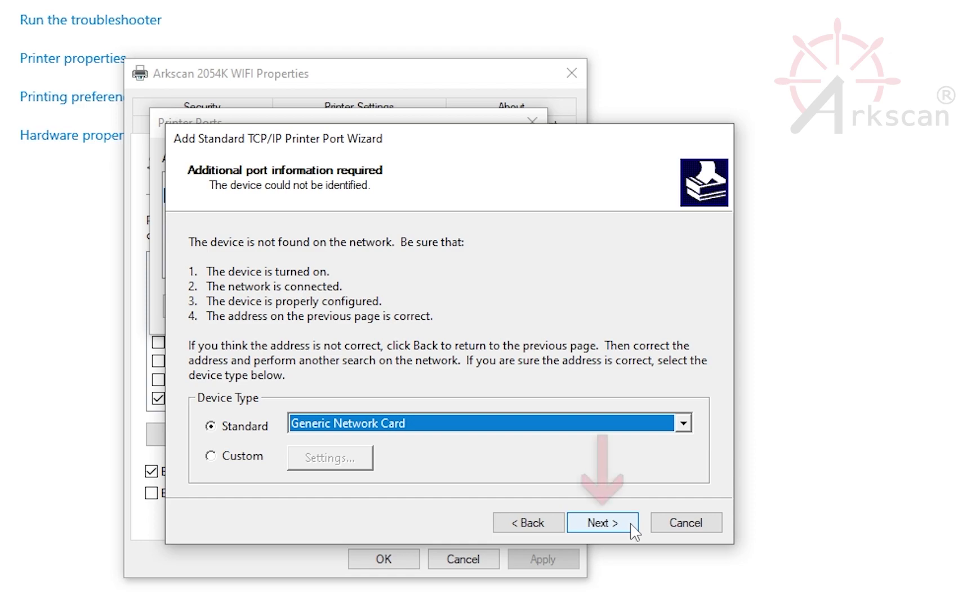
pyautogui.click(632, 529)
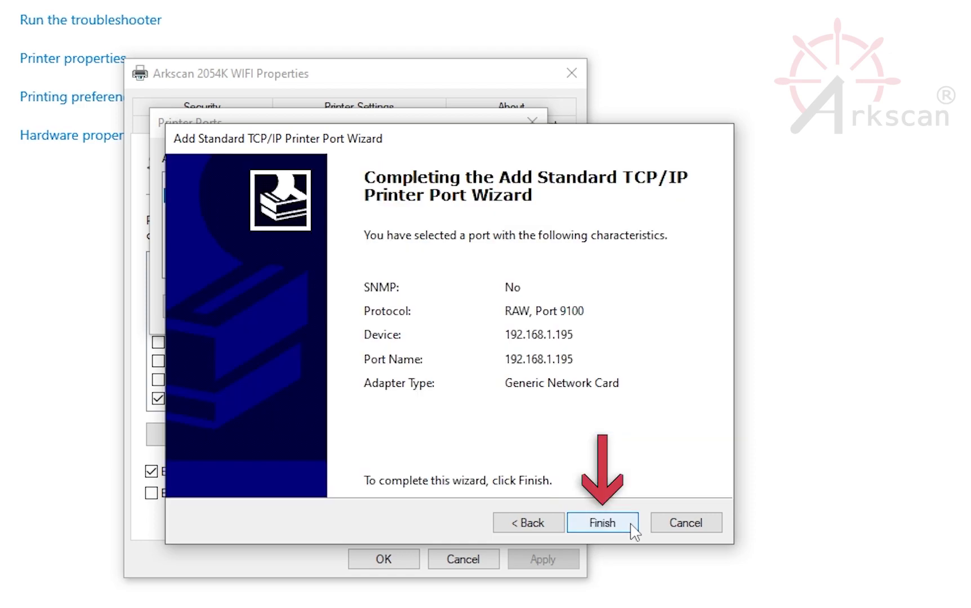
pyautogui.click(631, 524)
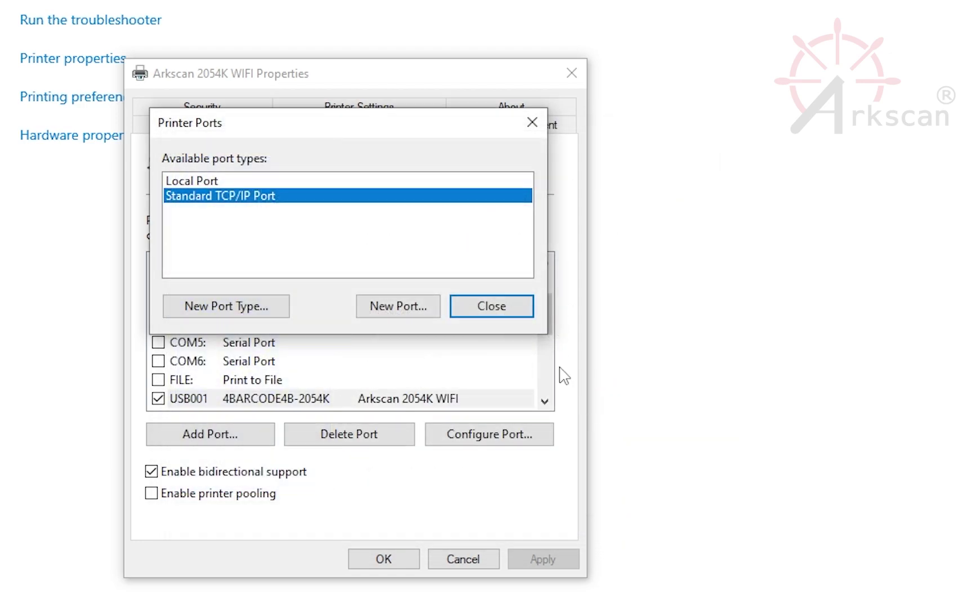
pyautogui.click(491, 307)
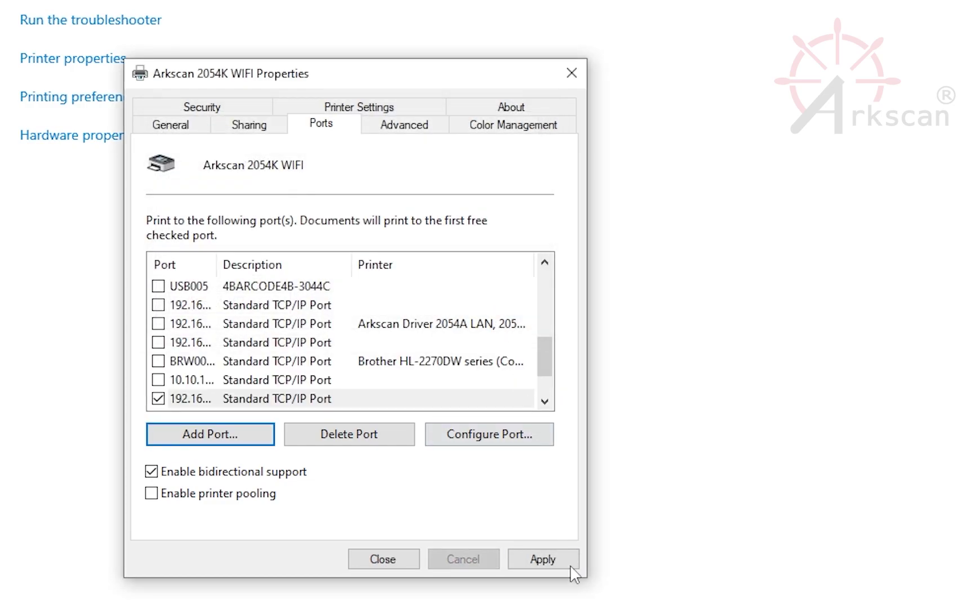